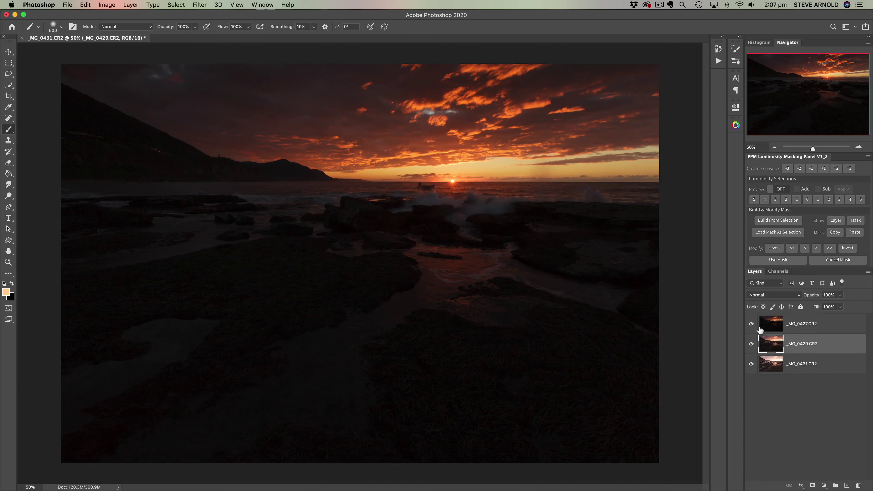
Compare the three exposures by toggling the visibility of _MG_0427.CR2 and _MG_0429.CR2, ending with only _MG_0431.CR2 shown
{"action": "left_click", "coordinate": [778, 331]}
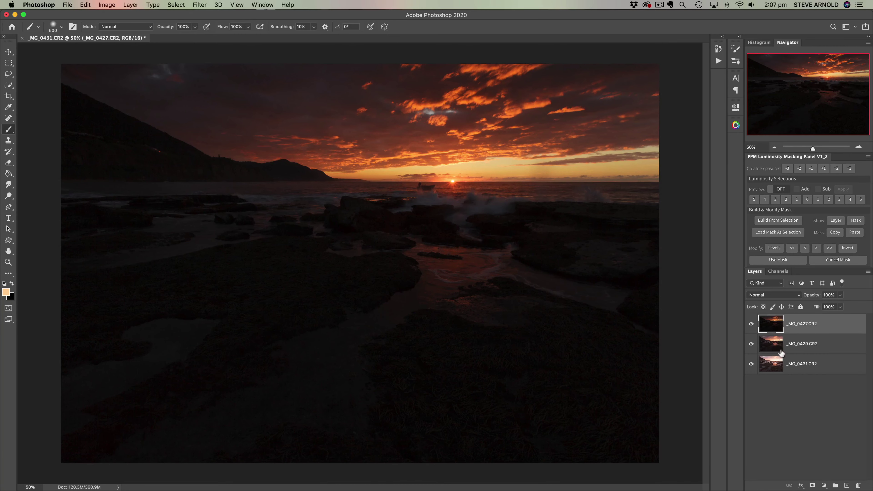
{"action": "left_click", "coordinate": [751, 324]}
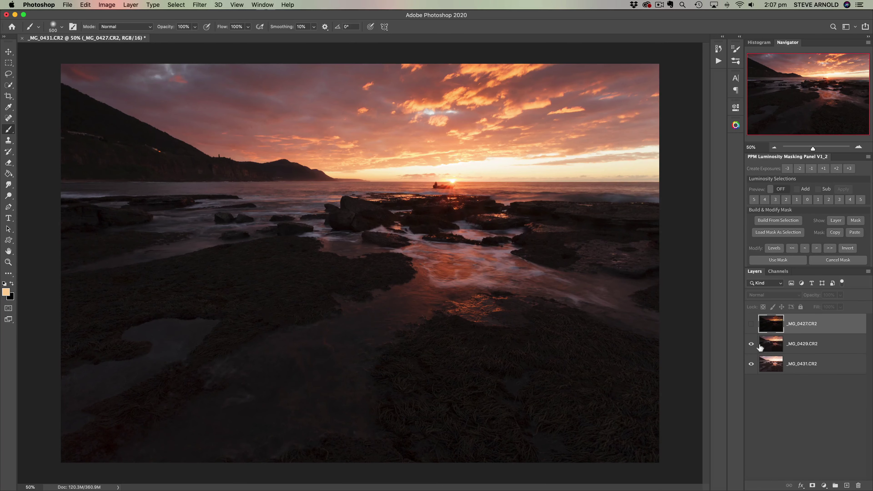
{"action": "left_click", "coordinate": [750, 344]}
{"action": "left_click", "coordinate": [750, 344]}
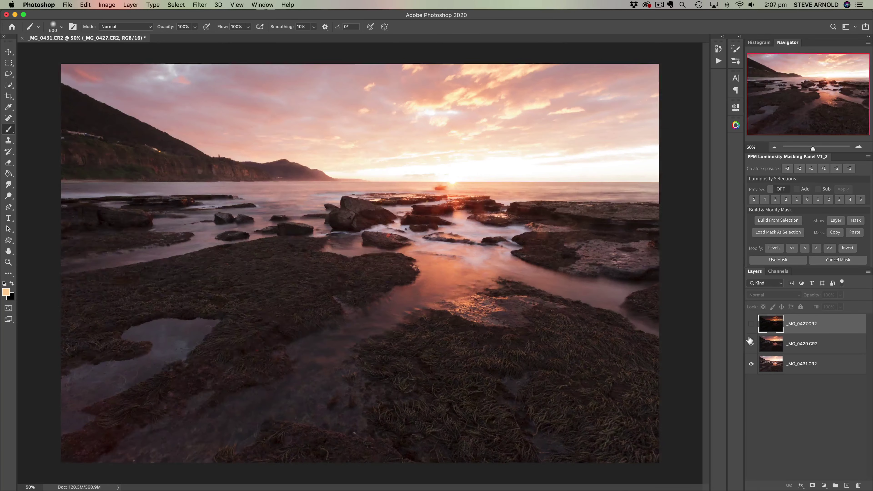
{"action": "left_click", "coordinate": [750, 324]}
{"action": "left_click", "coordinate": [751, 344]}
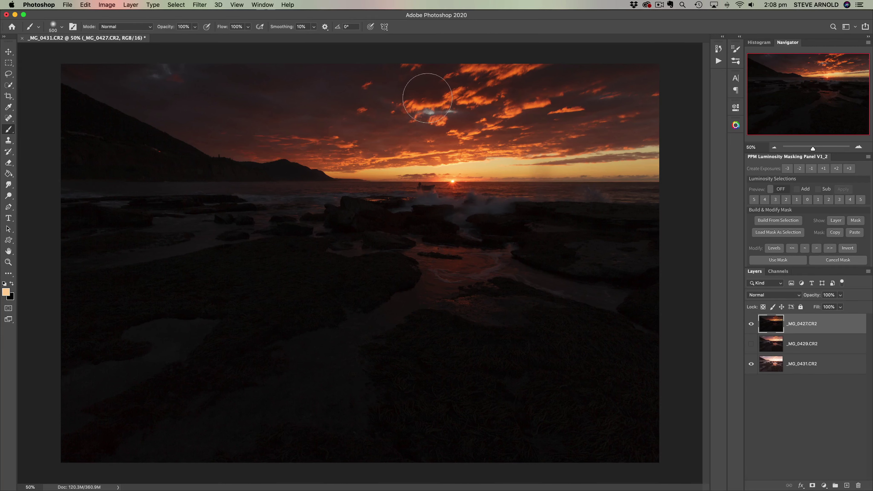
{"action": "left_click", "coordinate": [752, 324]}
{"action": "left_click", "coordinate": [766, 370]}
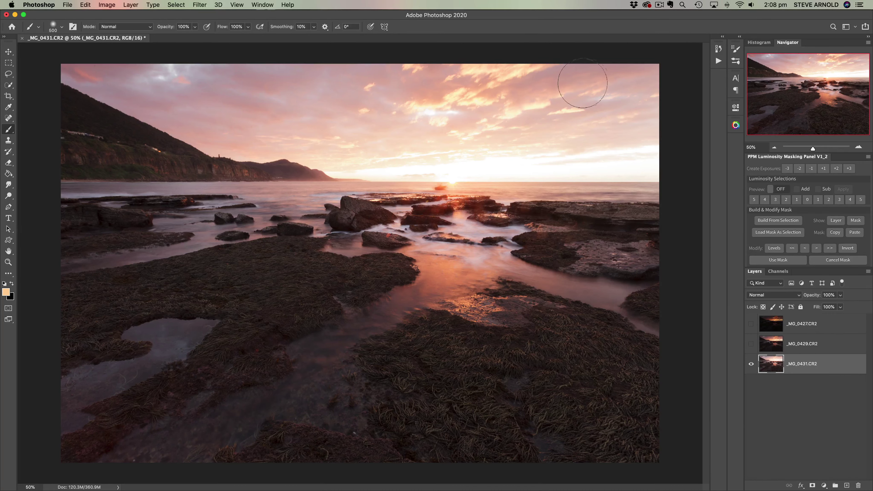
Show the _MG_0427.CR2 layer and add a white layer mask to it
{"action": "left_click", "coordinate": [772, 326]}
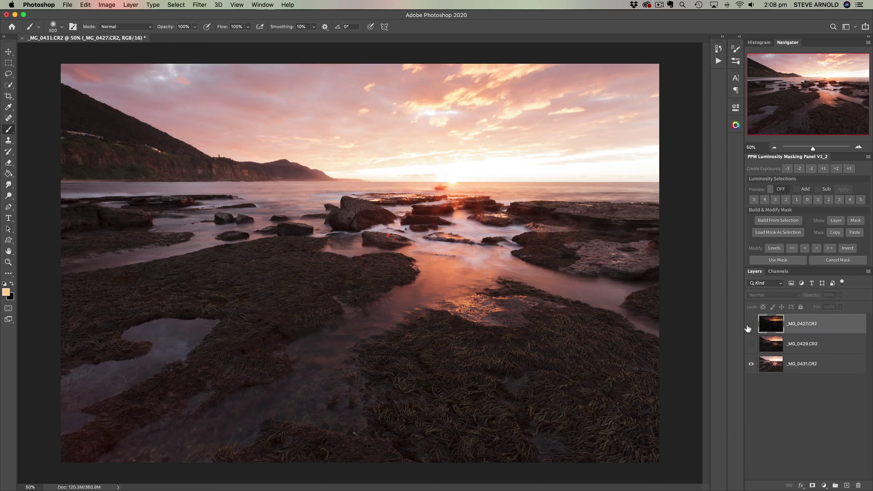
{"action": "left_click", "coordinate": [750, 324]}
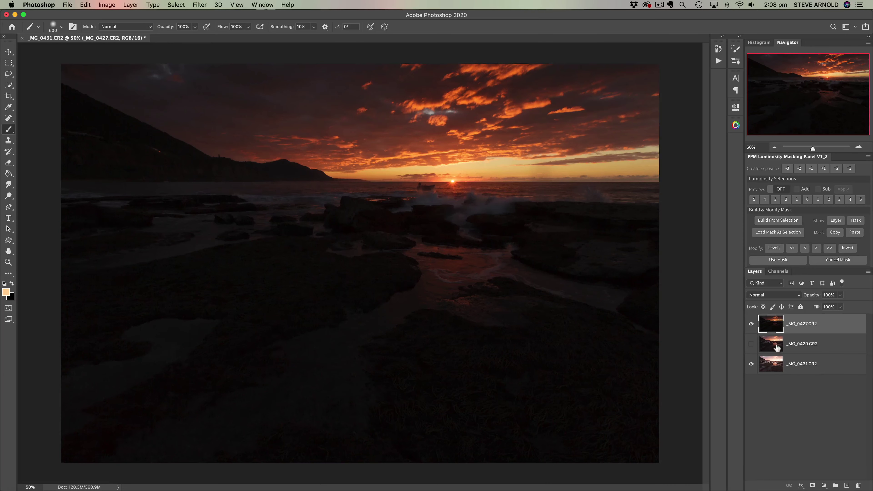
{"action": "left_click", "coordinate": [813, 485]}
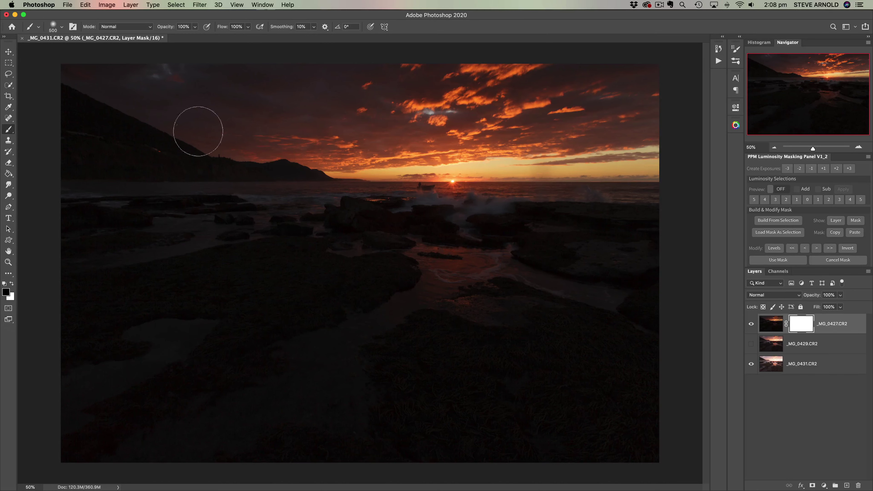
Enlarge the brush to 1300 and paint black on the _MG_0427.CR2 mask across the dark rocky foreground
{"action": "key", "text": "bracketright"}
{"action": "key", "text": "bracketright"}
{"action": "key", "text": "bracketright"}
{"action": "key", "text": "bracketright"}
{"action": "key", "text": "bracketright"}
{"action": "key", "text": "bracketright"}
{"action": "key", "text": "bracketright"}
{"action": "key", "text": "bracketright"}
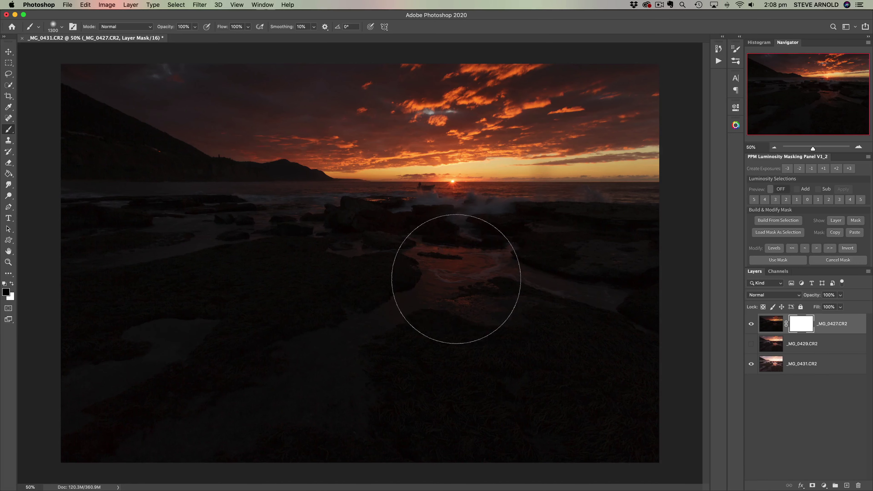
{"action": "mouse_move", "coordinate": [623, 271]}
{"action": "left_mouse_down"}
{"action": "mouse_move", "coordinate": [314, 274]}
{"action": "mouse_move", "coordinate": [67, 305]}
{"action": "mouse_move", "coordinate": [43, 350]}
{"action": "mouse_move", "coordinate": [171, 400]}
{"action": "mouse_move", "coordinate": [642, 390]}
{"action": "mouse_move", "coordinate": [693, 335]}
{"action": "mouse_move", "coordinate": [572, 311]}
{"action": "mouse_move", "coordinate": [430, 301]}
{"action": "left_mouse_up"}
Reduce the brush to 1000 and paint black on the _MG_0427.CR2 mask over the remaining foreground and the sea up to the horizon
{"action": "key", "text": "bracketleft"}
{"action": "key", "text": "bracketleft"}
{"action": "key", "text": "bracketleft"}
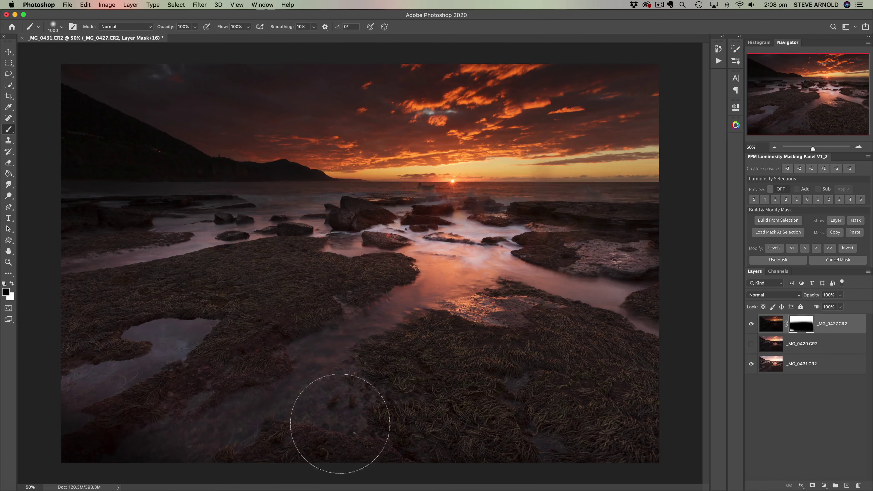
{"action": "mouse_move", "coordinate": [160, 438]}
{"action": "left_mouse_down"}
{"action": "mouse_move", "coordinate": [80, 434]}
{"action": "mouse_move", "coordinate": [56, 420]}
{"action": "left_mouse_up"}
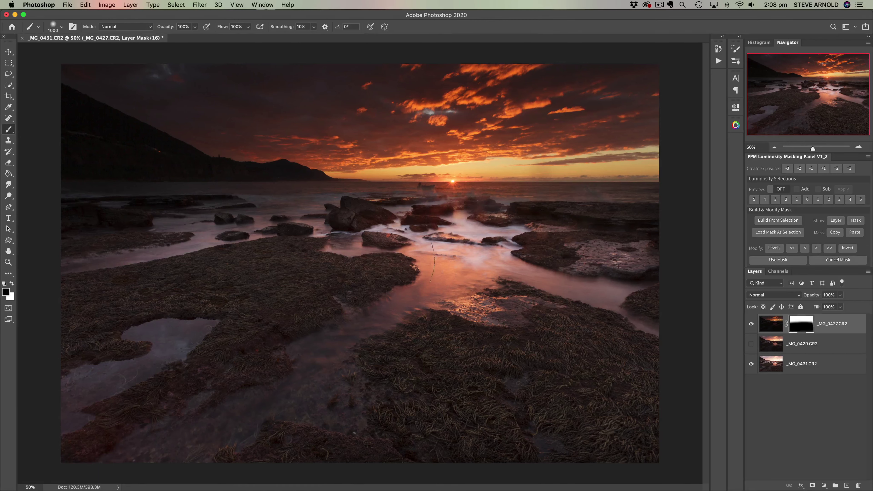
{"action": "mouse_move", "coordinate": [385, 250]}
{"action": "left_mouse_down"}
{"action": "mouse_move", "coordinate": [476, 241]}
{"action": "mouse_move", "coordinate": [412, 234]}
{"action": "mouse_move", "coordinate": [662, 239]}
{"action": "mouse_move", "coordinate": [193, 241]}
{"action": "mouse_move", "coordinate": [305, 240]}
{"action": "mouse_move", "coordinate": [191, 224]}
{"action": "mouse_move", "coordinate": [59, 227]}
{"action": "mouse_move", "coordinate": [281, 240]}
{"action": "mouse_move", "coordinate": [613, 238]}
{"action": "left_mouse_up"}
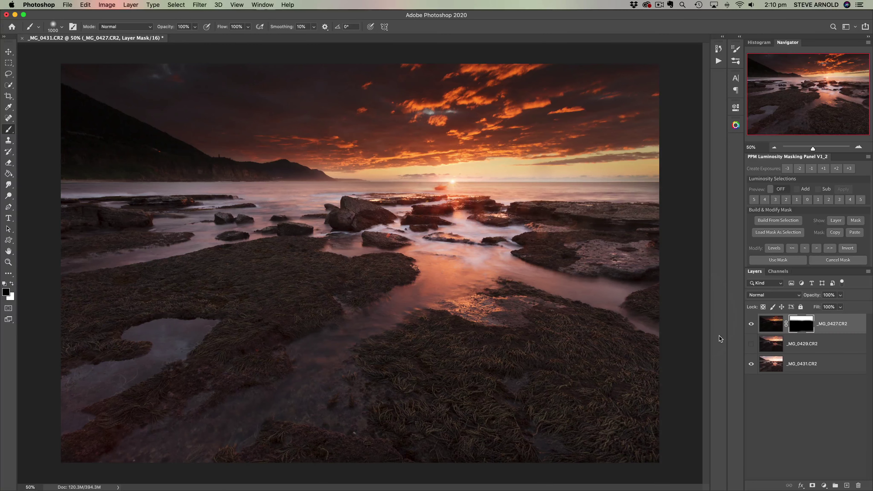
Hide _MG_0427.CR2, show _MG_0429.CR2, and compare that exposure with the _MG_0431.CR2 layer beneath
{"action": "left_click", "coordinate": [860, 147]}
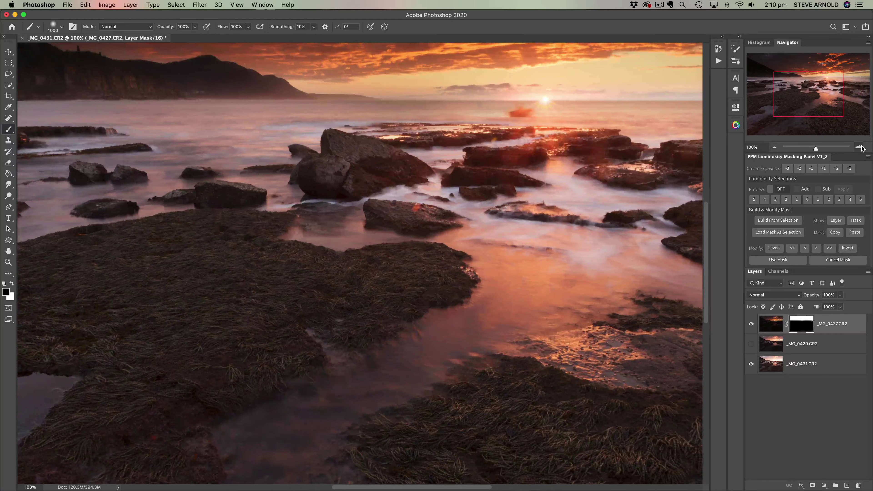
{"action": "left_click_drag", "start_coordinate": [821, 110], "coordinate": [812, 91]}
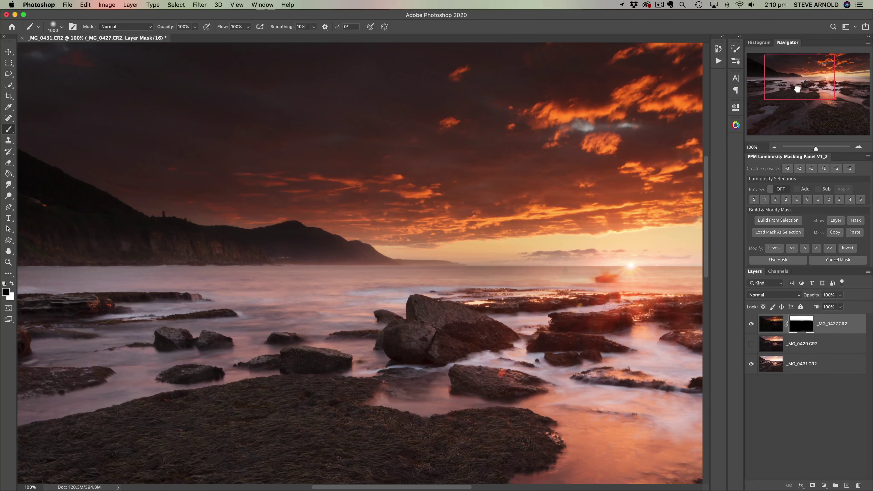
{"action": "left_click_drag", "start_coordinate": [798, 90], "coordinate": [786, 89]}
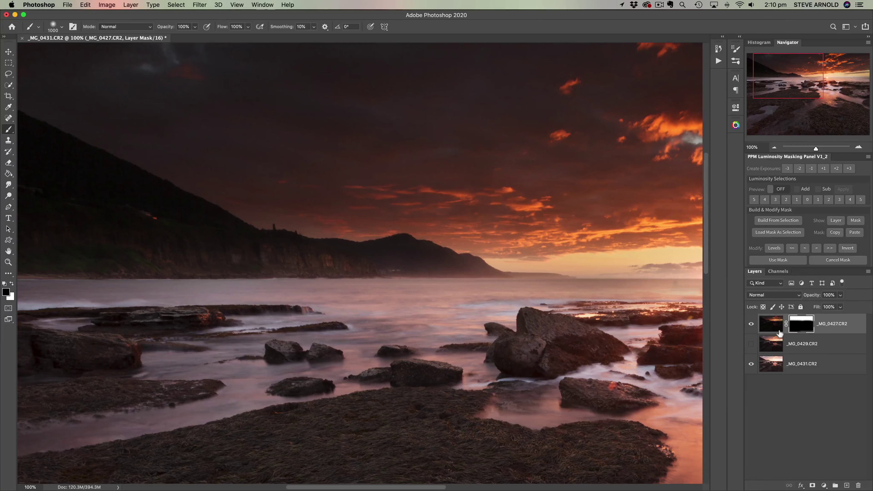
{"action": "left_click", "coordinate": [771, 146]}
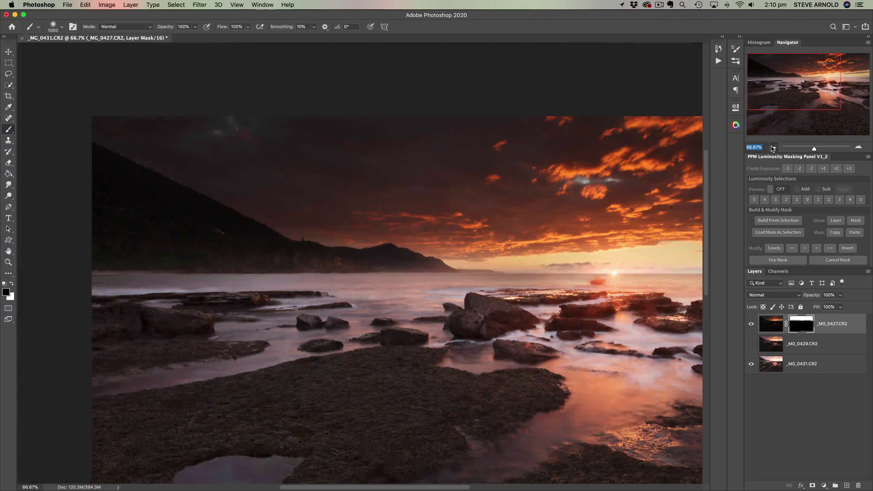
{"action": "left_click", "coordinate": [772, 148]}
{"action": "left_click", "coordinate": [751, 325]}
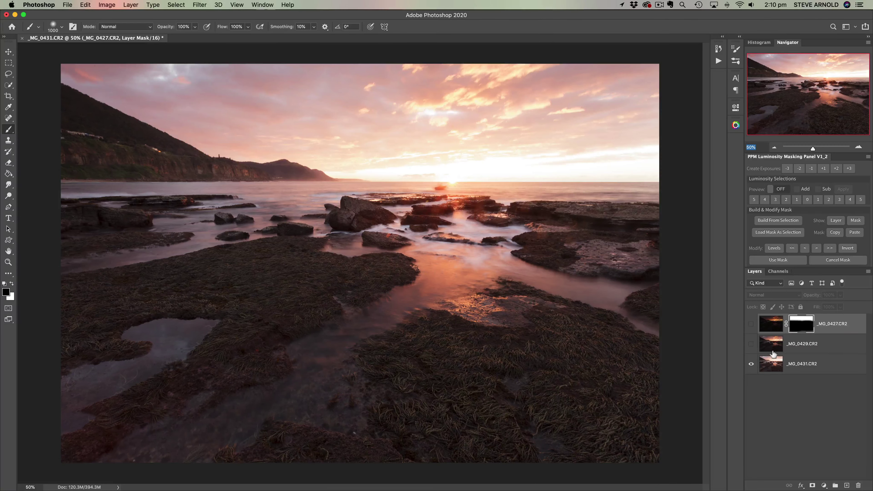
{"action": "left_click", "coordinate": [774, 348]}
{"action": "left_click", "coordinate": [750, 345]}
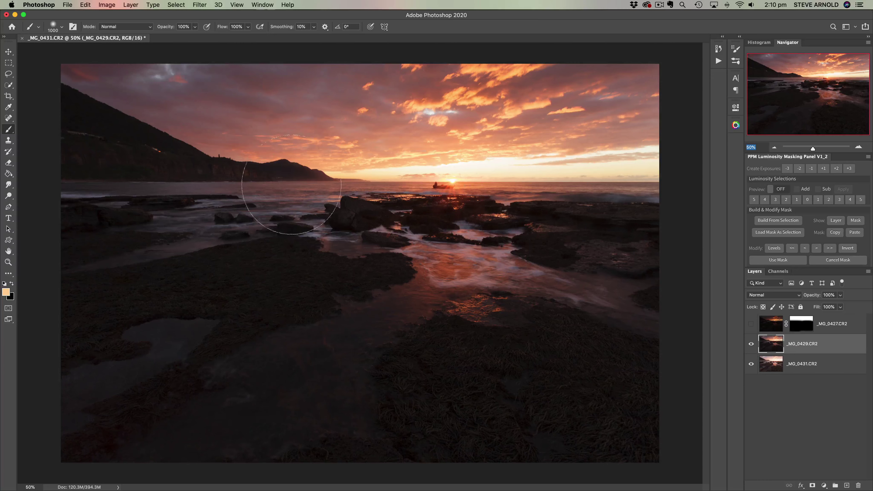
{"action": "left_click", "coordinate": [751, 344]}
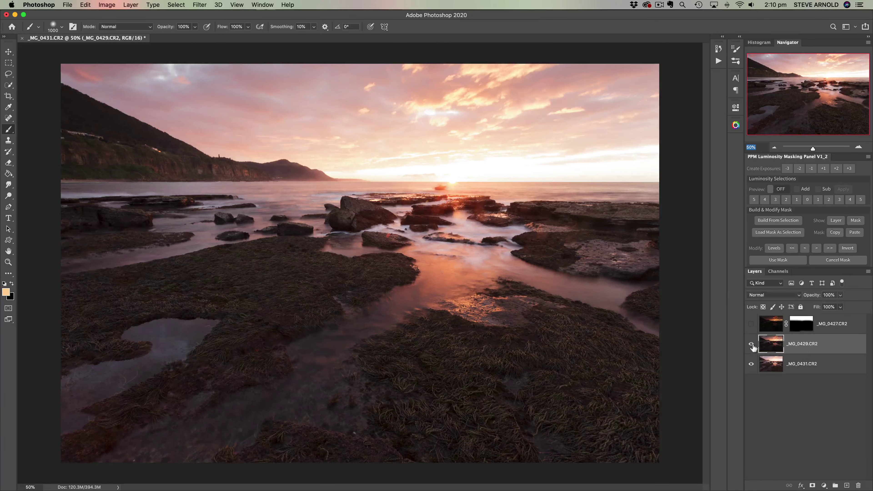
{"action": "left_click", "coordinate": [751, 344]}
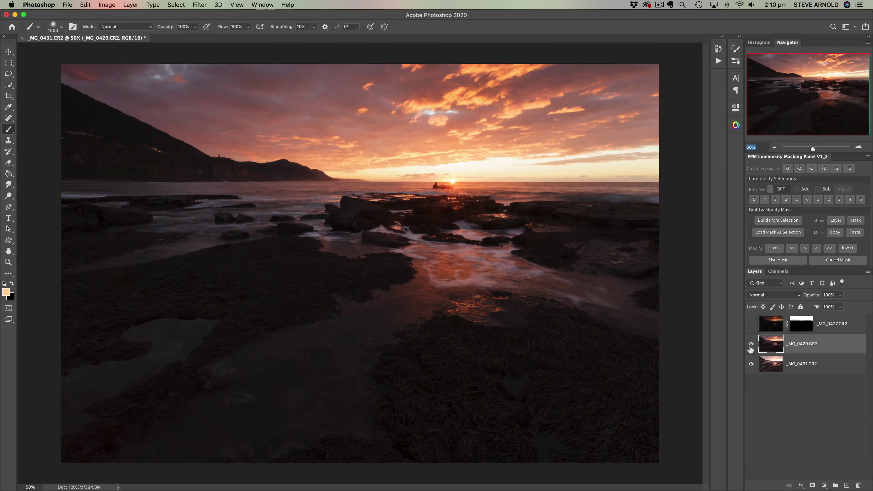
Reset the foreground and background colours to black and white and add a white layer mask to _MG_0429.CR2
{"action": "left_click", "coordinate": [858, 147]}
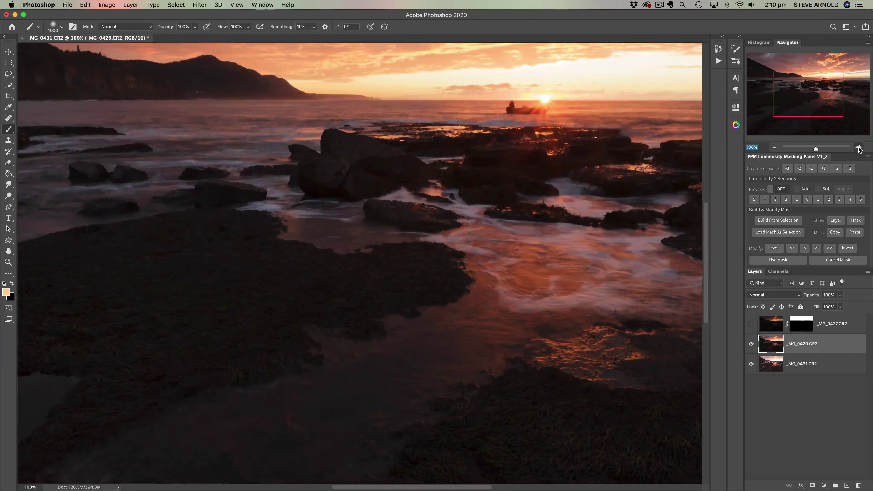
{"action": "left_click_drag", "start_coordinate": [815, 109], "coordinate": [784, 83]}
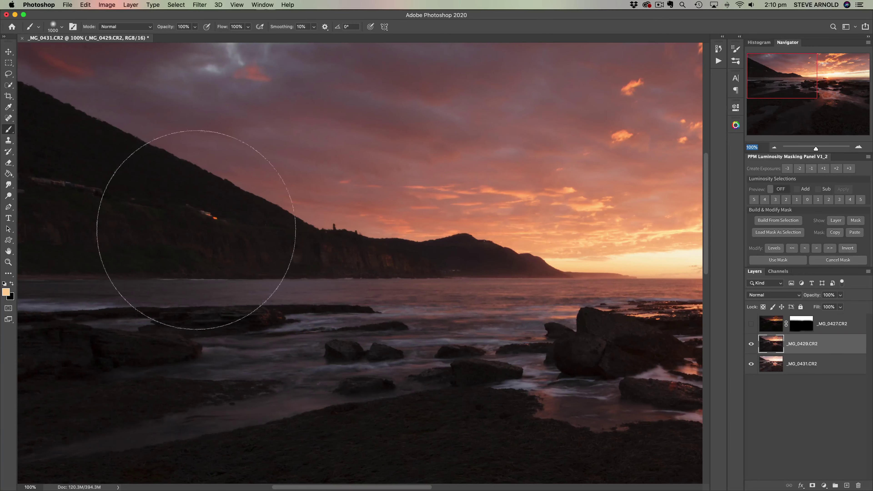
{"action": "left_click", "coordinate": [4, 284]}
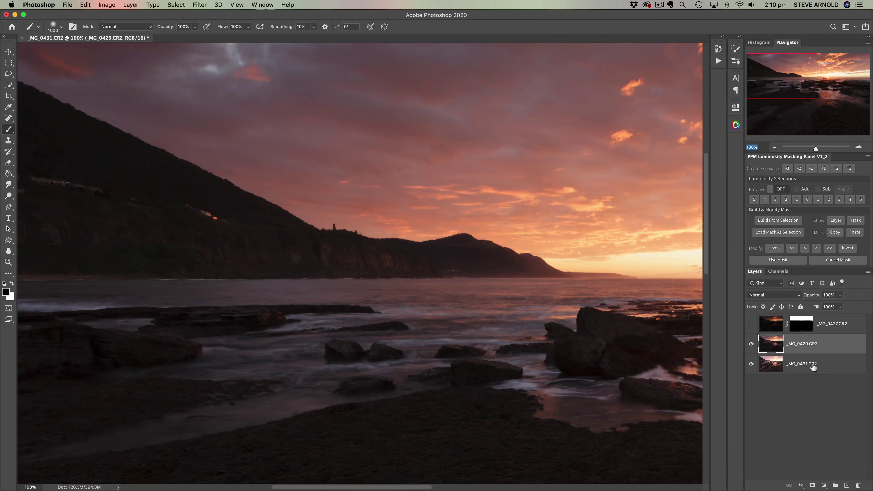
{"action": "left_click", "coordinate": [771, 324]}
{"action": "left_click", "coordinate": [771, 346]}
{"action": "left_click", "coordinate": [811, 485]}
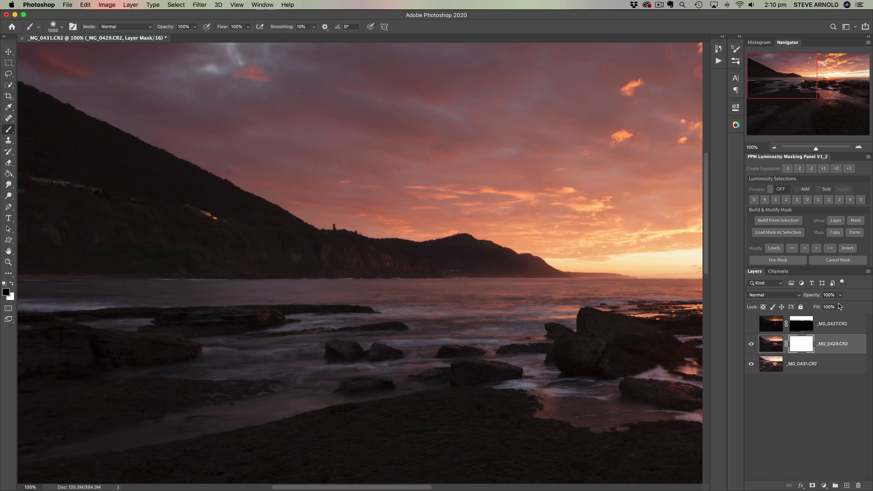
Reduce the brush to 175 and paint black on the _MG_0429.CR2 mask over the distant headland and cliffs
{"action": "left_click", "coordinate": [858, 147]}
{"action": "left_click_drag", "start_coordinate": [788, 84], "coordinate": [799, 81]}
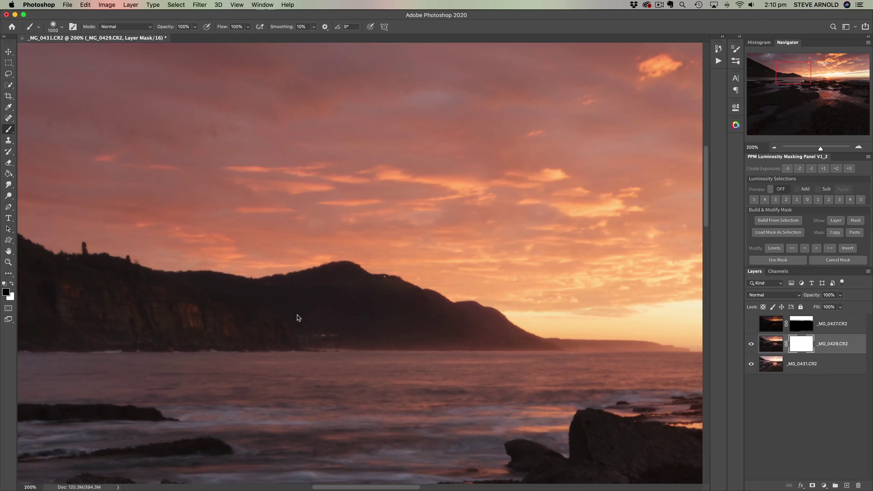
{"action": "key", "text": "bracketleft"}
{"action": "key", "text": "bracketleft"}
{"action": "key", "text": "bracketleft"}
{"action": "key", "text": "bracketleft"}
{"action": "key", "text": "bracketleft"}
{"action": "key", "text": "bracketleft"}
{"action": "key", "text": "bracketleft"}
{"action": "key", "text": "bracketleft"}
{"action": "key", "text": "bracketleft"}
{"action": "key", "text": "bracketleft"}
{"action": "mouse_move", "coordinate": [152, 299]}
{"action": "left_mouse_down"}
{"action": "mouse_move", "coordinate": [241, 316]}
{"action": "mouse_move", "coordinate": [327, 308]}
{"action": "mouse_move", "coordinate": [378, 313]}
{"action": "left_mouse_up"}
{"action": "mouse_move", "coordinate": [351, 299]}
{"action": "left_mouse_down"}
{"action": "mouse_move", "coordinate": [274, 302]}
{"action": "mouse_move", "coordinate": [191, 304]}
{"action": "mouse_move", "coordinate": [87, 275]}
{"action": "mouse_move", "coordinate": [69, 297]}
{"action": "mouse_move", "coordinate": [81, 320]}
{"action": "mouse_move", "coordinate": [400, 317]}
{"action": "mouse_move", "coordinate": [505, 332]}
{"action": "mouse_move", "coordinate": [546, 350]}
{"action": "mouse_move", "coordinate": [408, 303]}
{"action": "mouse_move", "coordinate": [342, 295]}
{"action": "left_mouse_up"}
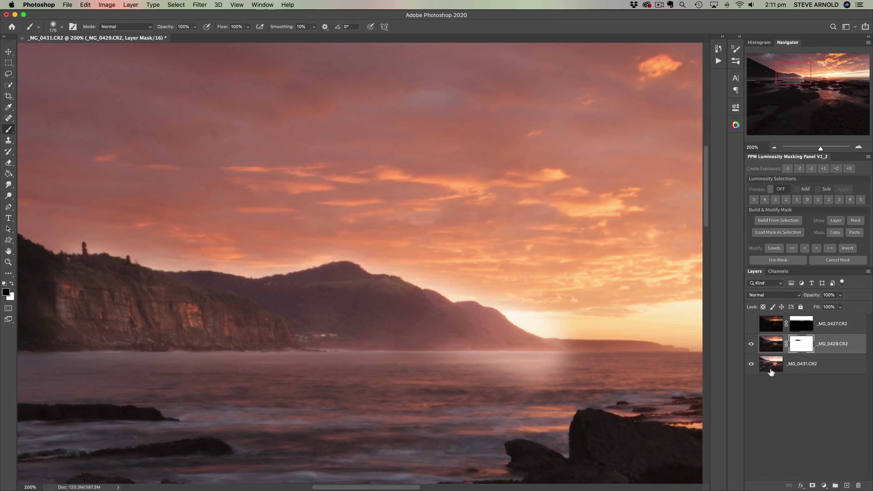
Compare the painted headland with _MG_0429.CR2 hidden and shown
{"action": "left_click", "coordinate": [750, 344]}
{"action": "left_click", "coordinate": [750, 344]}
{"action": "left_click", "coordinate": [751, 344]}
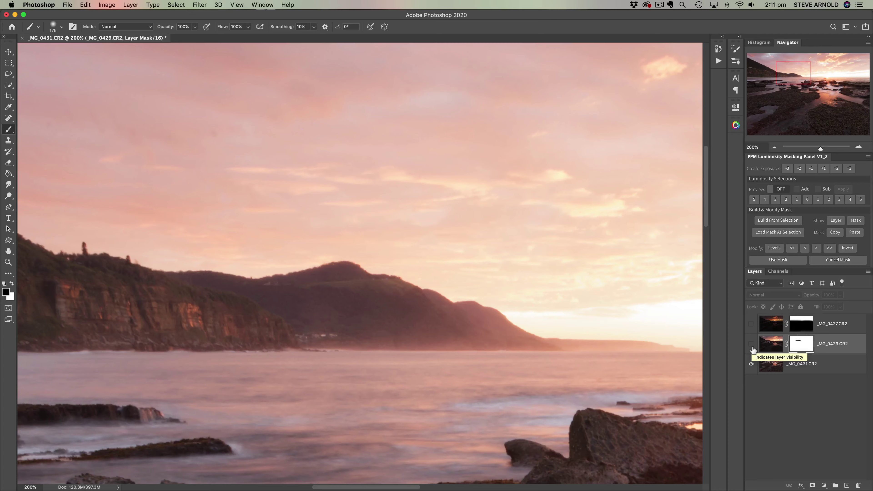
{"action": "left_click", "coordinate": [751, 345]}
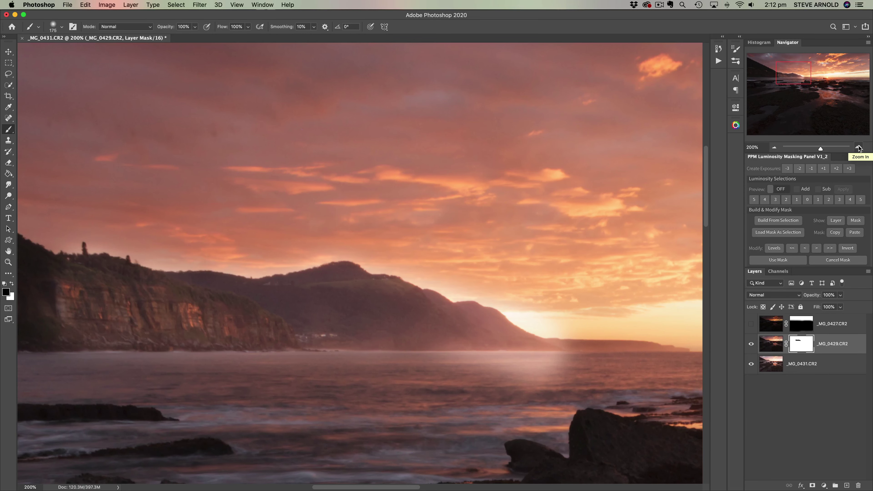
Paint black on the _MG_0429.CR2 mask with a size 90 brush along the horizon beyond the headland's tip
{"action": "left_click", "coordinate": [773, 149]}
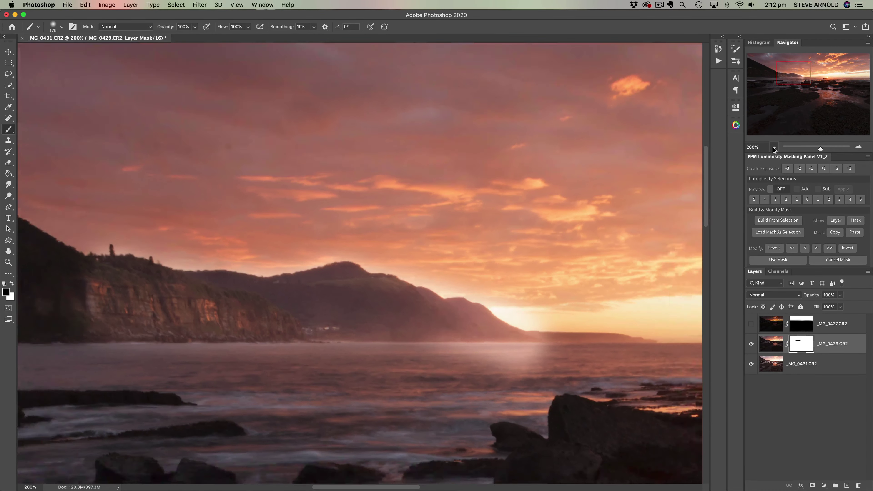
{"action": "left_click", "coordinate": [773, 149]}
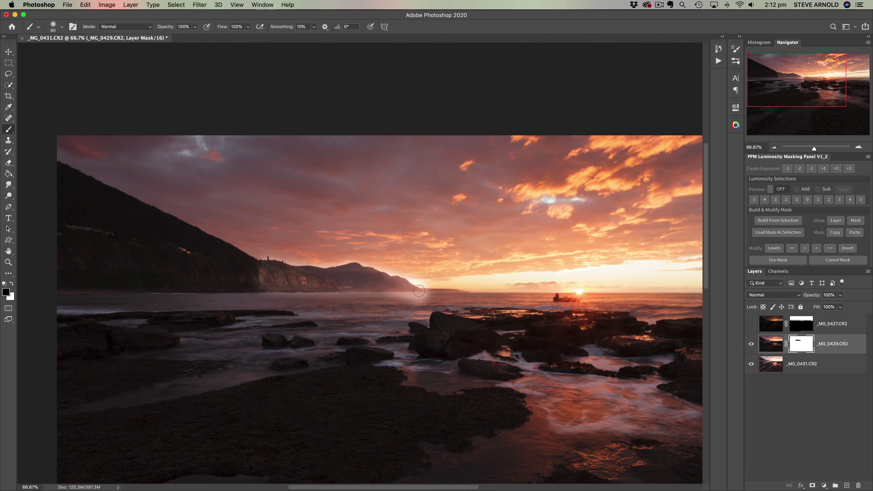
{"action": "left_click_drag", "start_coordinate": [441, 293], "coordinate": [468, 292]}
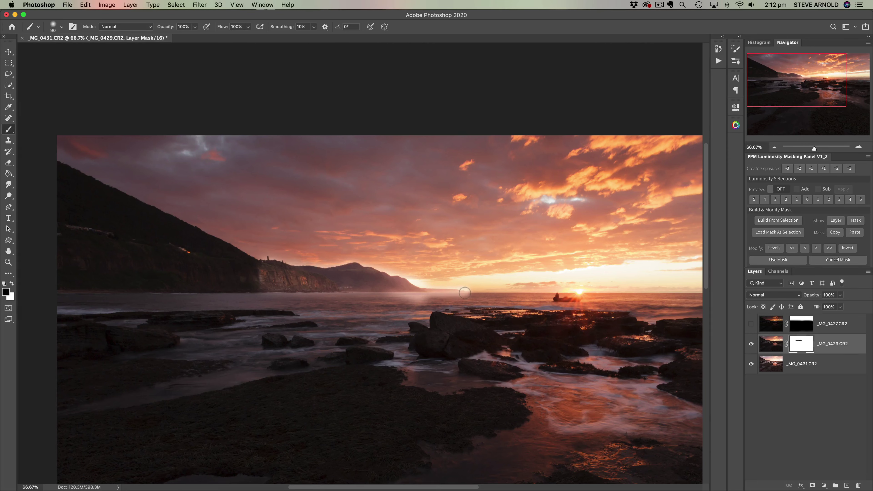
Examine the masked edge along the headland and horizon at several magnifications
{"action": "left_click", "coordinate": [774, 148]}
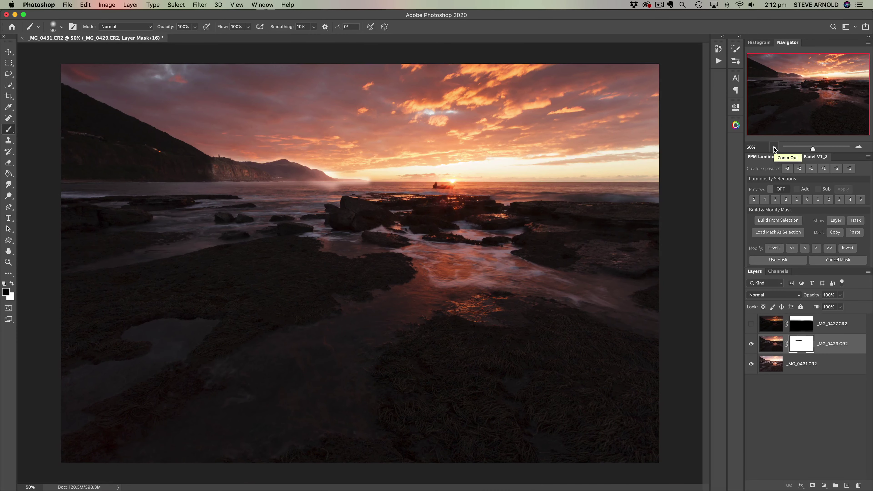
{"action": "left_click", "coordinate": [774, 147]}
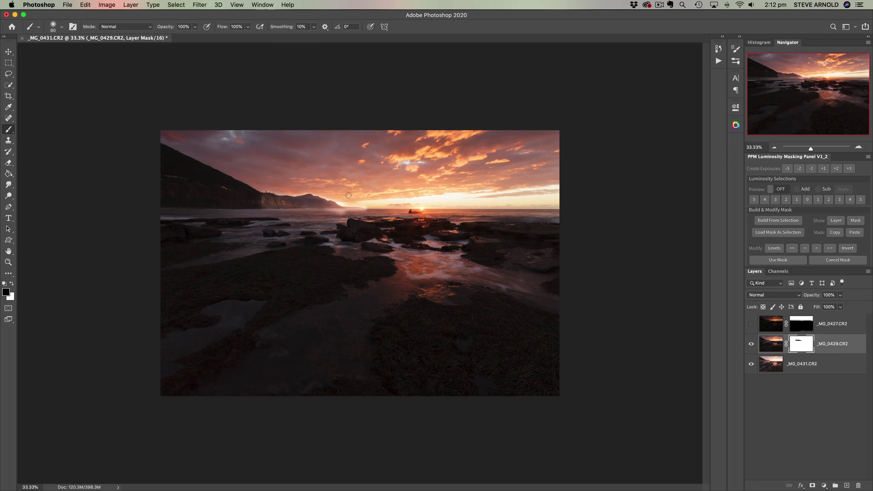
{"action": "left_click", "coordinate": [858, 148]}
{"action": "left_click", "coordinate": [858, 147]}
{"action": "left_click", "coordinate": [858, 148]}
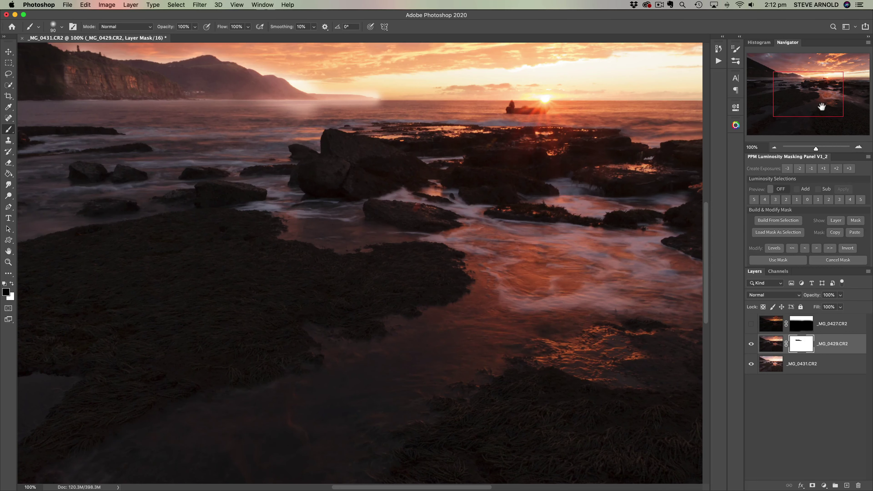
{"action": "left_click_drag", "start_coordinate": [821, 107], "coordinate": [803, 82]}
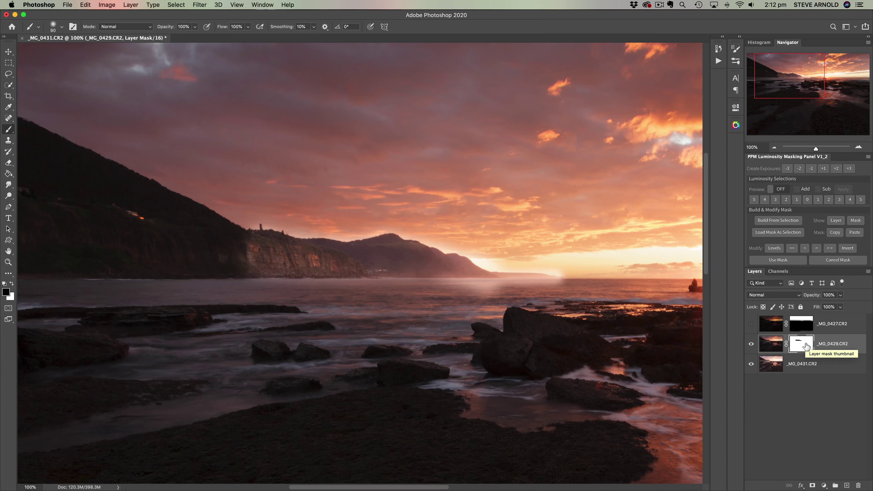
Reset the _MG_0429.CR2 mask to white and paint black over the cliffs and distant headland with a size 90 brush
{"action": "key", "text": "super+BackSpace"}
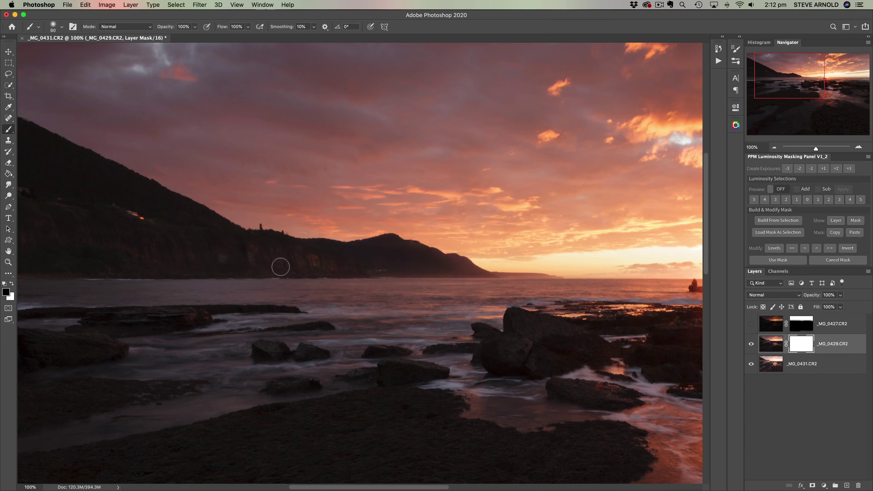
{"action": "left_click", "coordinate": [860, 147]}
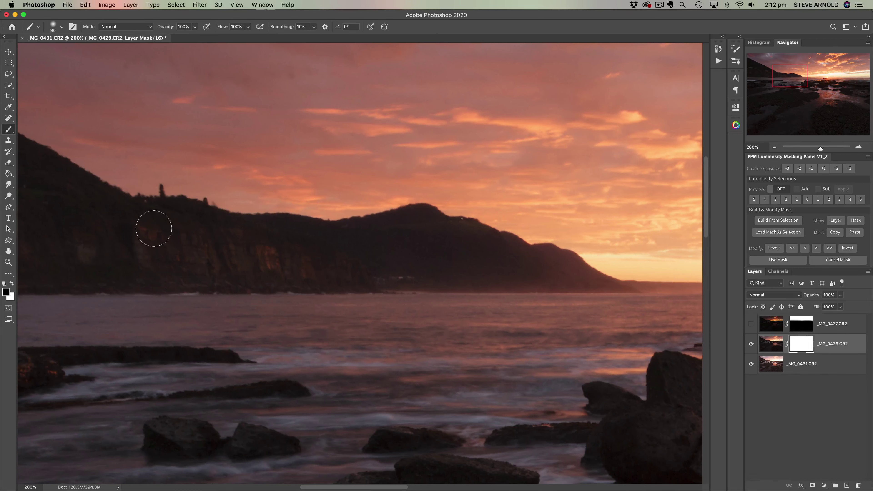
{"action": "mouse_move", "coordinate": [153, 231]}
{"action": "left_mouse_down"}
{"action": "mouse_move", "coordinate": [365, 266]}
{"action": "mouse_move", "coordinate": [147, 260]}
{"action": "mouse_move", "coordinate": [325, 259]}
{"action": "mouse_move", "coordinate": [426, 239]}
{"action": "mouse_move", "coordinate": [341, 266]}
{"action": "mouse_move", "coordinate": [492, 265]}
{"action": "mouse_move", "coordinate": [432, 240]}
{"action": "mouse_move", "coordinate": [250, 249]}
{"action": "mouse_move", "coordinate": [165, 225]}
{"action": "mouse_move", "coordinate": [282, 244]}
{"action": "mouse_move", "coordinate": [451, 244]}
{"action": "mouse_move", "coordinate": [483, 255]}
{"action": "mouse_move", "coordinate": [466, 236]}
{"action": "mouse_move", "coordinate": [576, 274]}
{"action": "mouse_move", "coordinate": [124, 272]}
{"action": "mouse_move", "coordinate": [103, 259]}
{"action": "mouse_move", "coordinate": [149, 232]}
{"action": "mouse_move", "coordinate": [135, 257]}
{"action": "mouse_move", "coordinate": [136, 226]}
{"action": "mouse_move", "coordinate": [133, 238]}
{"action": "mouse_move", "coordinate": [82, 198]}
{"action": "mouse_move", "coordinate": [155, 229]}
{"action": "mouse_move", "coordinate": [53, 191]}
{"action": "mouse_move", "coordinate": [97, 254]}
{"action": "mouse_move", "coordinate": [169, 234]}
{"action": "mouse_move", "coordinate": [170, 222]}
{"action": "mouse_move", "coordinate": [135, 217]}
{"action": "mouse_move", "coordinate": [243, 238]}
{"action": "mouse_move", "coordinate": [373, 239]}
{"action": "mouse_move", "coordinate": [430, 228]}
{"action": "mouse_move", "coordinate": [455, 239]}
{"action": "mouse_move", "coordinate": [365, 238]}
{"action": "mouse_move", "coordinate": [401, 240]}
{"action": "left_mouse_up"}
Reduce the brush to 30 and paint black on the mask along the distant headland's lower slope towards its tip
{"action": "key", "text": "bracketleft"}
{"action": "key", "text": "bracketleft"}
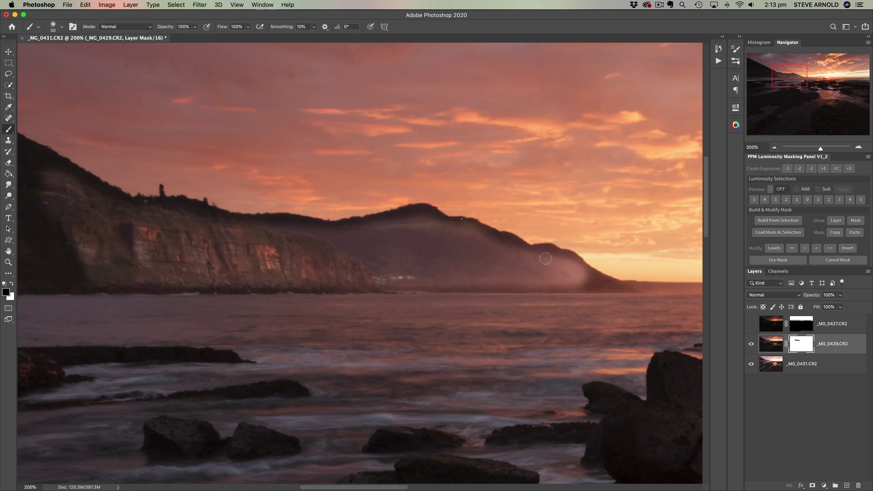
{"action": "left_click_drag", "start_coordinate": [545, 258], "coordinate": [541, 258]}
{"action": "mouse_move", "coordinate": [590, 276]}
{"action": "left_mouse_down"}
{"action": "mouse_move", "coordinate": [614, 286]}
{"action": "mouse_move", "coordinate": [374, 286]}
{"action": "left_mouse_up"}
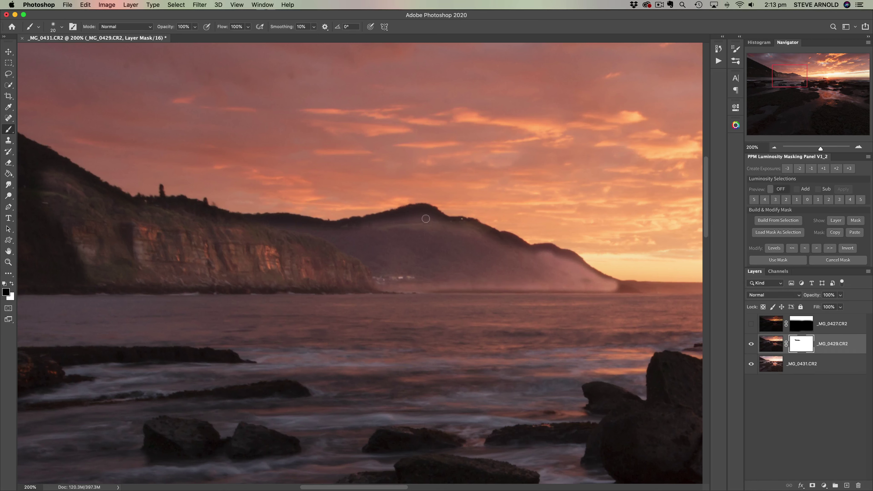
Paint black on the _MG_0429.CR2 mask with a size 20 brush just beneath the distant headland's peak and ridge line
{"action": "left_click", "coordinate": [857, 147]}
{"action": "left_click", "coordinate": [857, 147]}
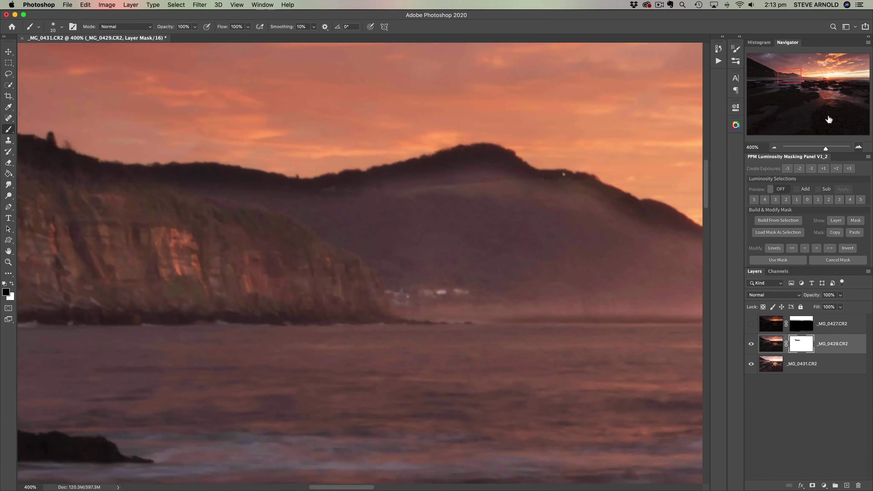
{"action": "left_click_drag", "start_coordinate": [794, 79], "coordinate": [798, 76]}
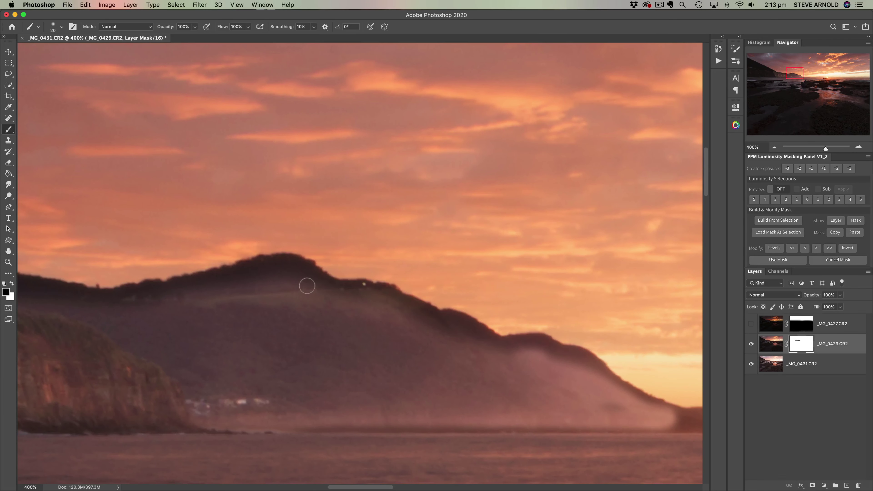
{"action": "mouse_move", "coordinate": [297, 281]}
{"action": "left_mouse_down"}
{"action": "mouse_move", "coordinate": [287, 266]}
{"action": "mouse_move", "coordinate": [140, 302]}
{"action": "left_mouse_up"}
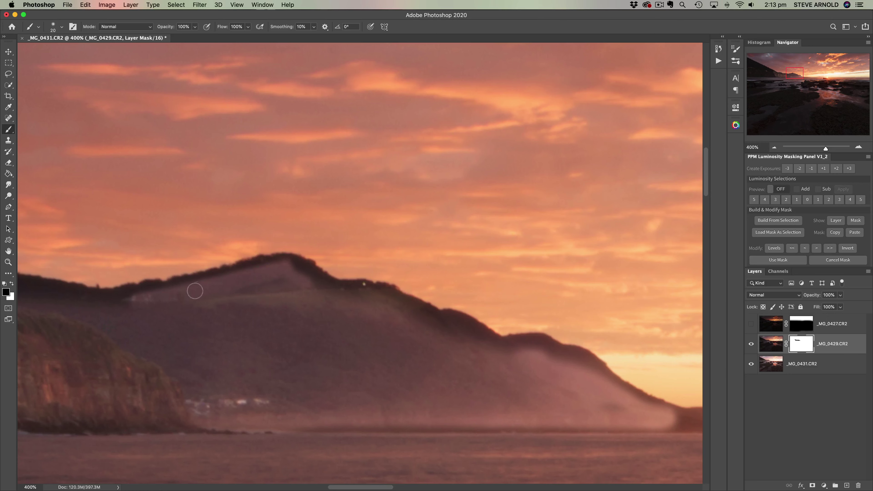
{"action": "left_click_drag", "start_coordinate": [131, 299], "coordinate": [179, 295]}
Enlarge the brush to 80 and paint black on the mask up the hillside above the cliffs
{"action": "left_click", "coordinate": [774, 147]}
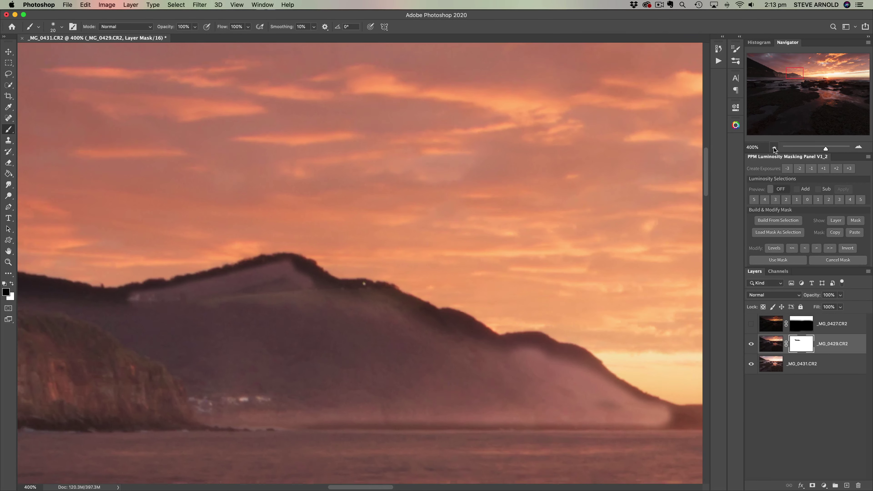
{"action": "left_click", "coordinate": [774, 148]}
{"action": "left_click", "coordinate": [774, 148]}
{"action": "left_click", "coordinate": [774, 148]}
{"action": "left_click", "coordinate": [774, 147]}
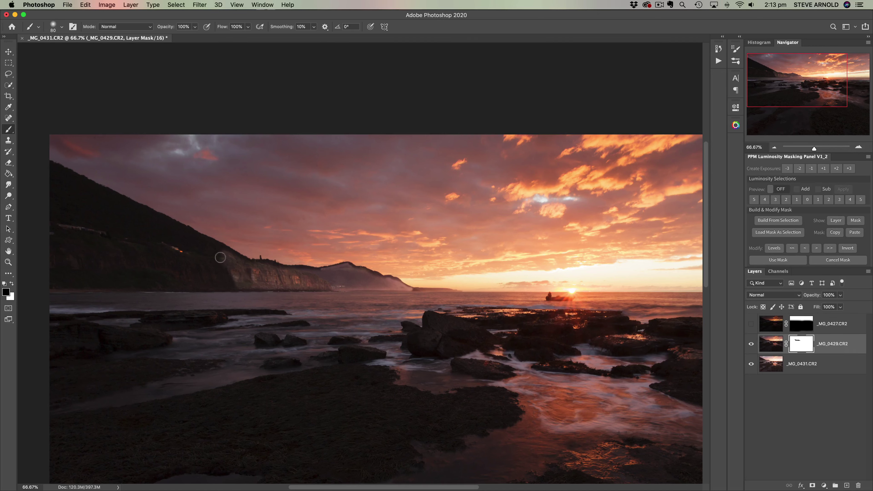
{"action": "left_click_drag", "start_coordinate": [226, 257], "coordinate": [206, 245]}
Enlarge the brush to 125 and paint black on the mask across the near hillside and down over the cliff face
{"action": "key", "text": "bracketright"}
{"action": "key", "text": "bracketright"}
{"action": "left_click", "coordinate": [858, 147]}
{"action": "left_click", "coordinate": [858, 147]}
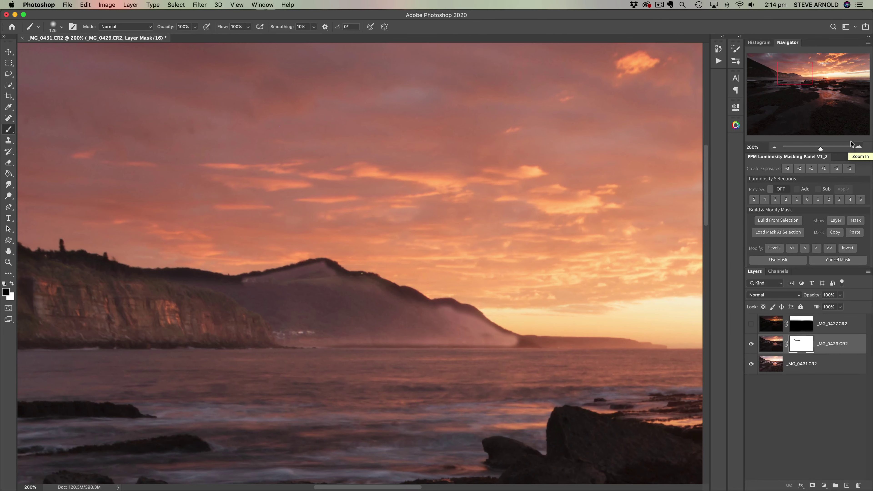
{"action": "left_click_drag", "start_coordinate": [800, 81], "coordinate": [801, 82]}
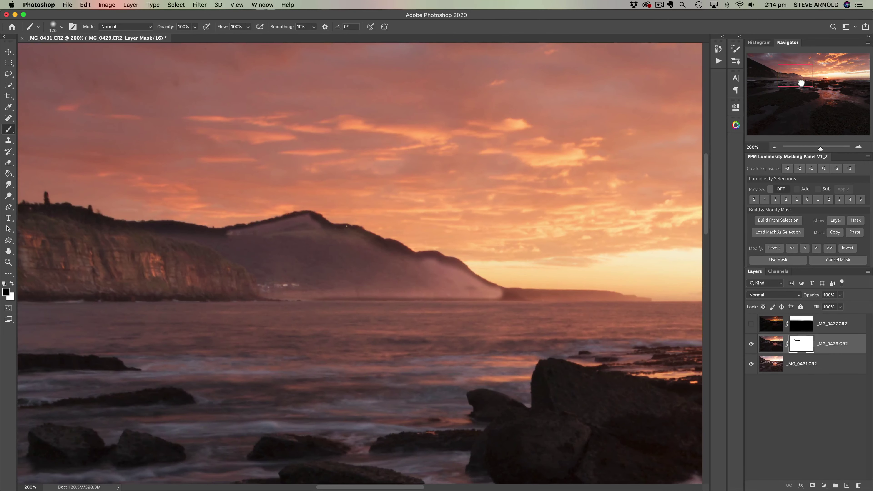
{"action": "left_click", "coordinate": [773, 147]}
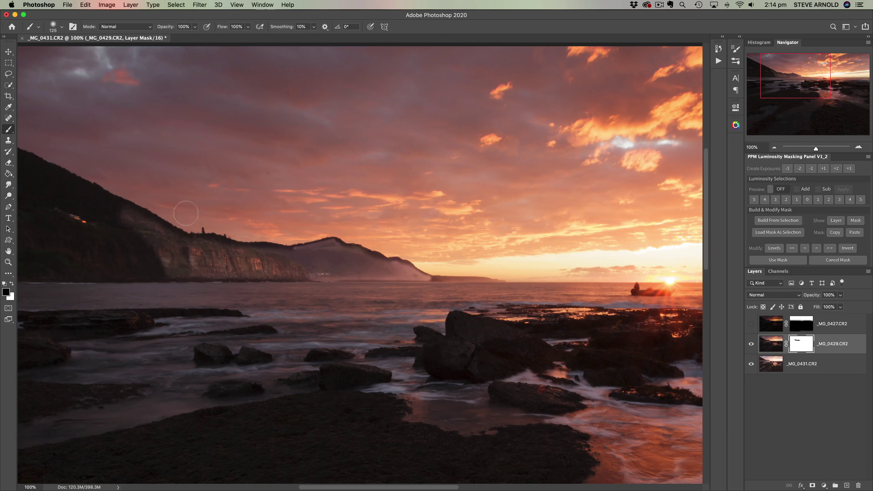
{"action": "mouse_move", "coordinate": [128, 220]}
{"action": "left_mouse_down"}
{"action": "mouse_move", "coordinate": [79, 195]}
{"action": "mouse_move", "coordinate": [138, 229]}
{"action": "mouse_move", "coordinate": [65, 191]}
{"action": "mouse_move", "coordinate": [97, 229]}
{"action": "mouse_move", "coordinate": [162, 252]}
{"action": "mouse_move", "coordinate": [71, 226]}
{"action": "mouse_move", "coordinate": [192, 273]}
{"action": "mouse_move", "coordinate": [66, 267]}
{"action": "mouse_move", "coordinate": [75, 257]}
{"action": "mouse_move", "coordinate": [150, 248]}
{"action": "mouse_move", "coordinate": [211, 269]}
{"action": "mouse_move", "coordinate": [301, 273]}
{"action": "mouse_move", "coordinate": [128, 268]}
{"action": "mouse_move", "coordinate": [91, 223]}
{"action": "mouse_move", "coordinate": [161, 252]}
{"action": "mouse_move", "coordinate": [101, 225]}
{"action": "mouse_move", "coordinate": [205, 260]}
{"action": "left_mouse_up"}
{"action": "key", "text": "space"}
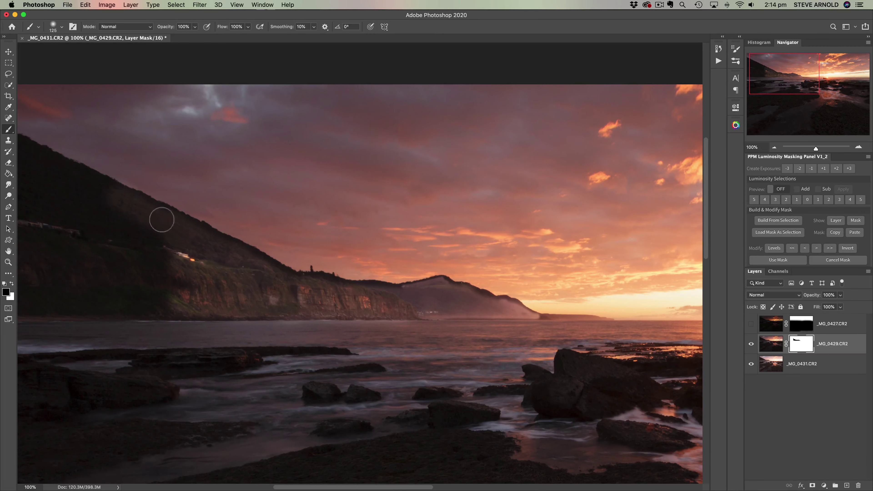
{"action": "left_click_drag", "start_coordinate": [205, 240], "coordinate": [280, 281]}
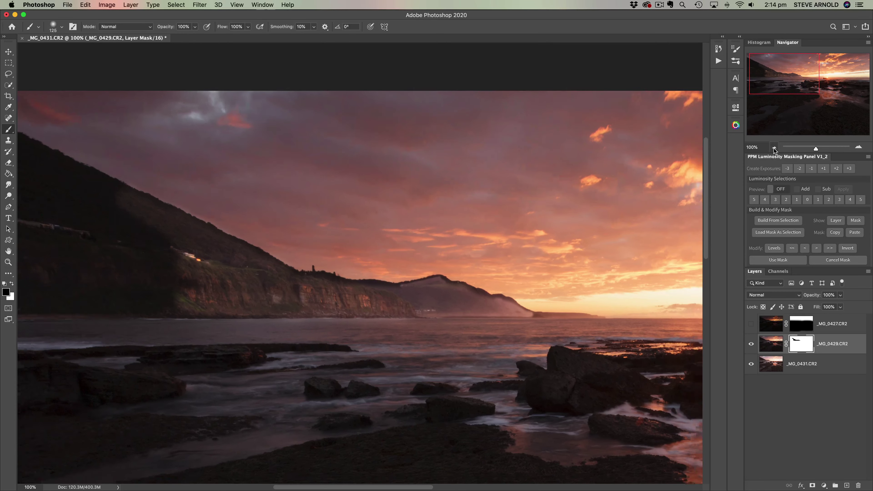
Disable the _MG_0429.CR2 layer mask to compare the whole image without the painted blend
{"action": "left_click", "coordinate": [774, 149]}
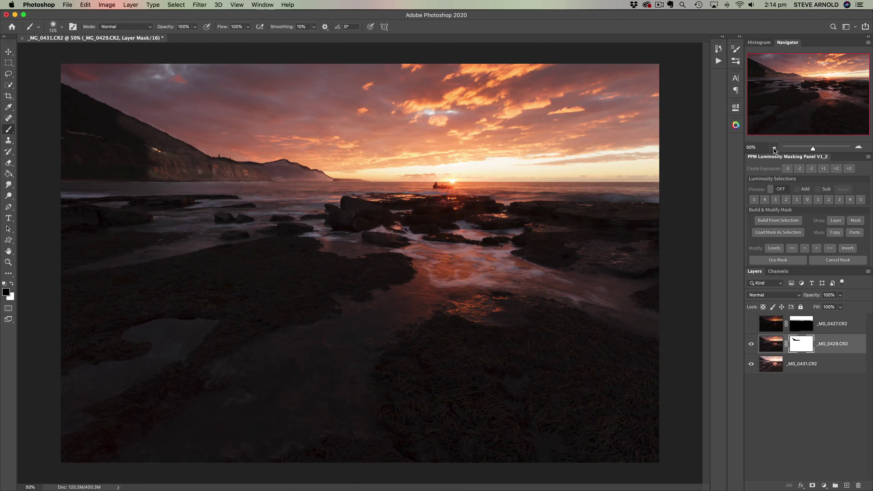
{"action": "left_click", "coordinate": [807, 346], "text": "shift"}
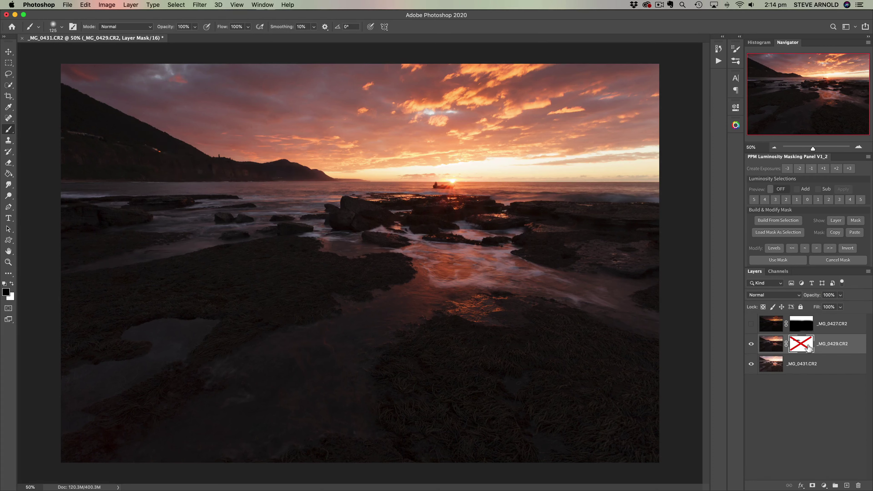